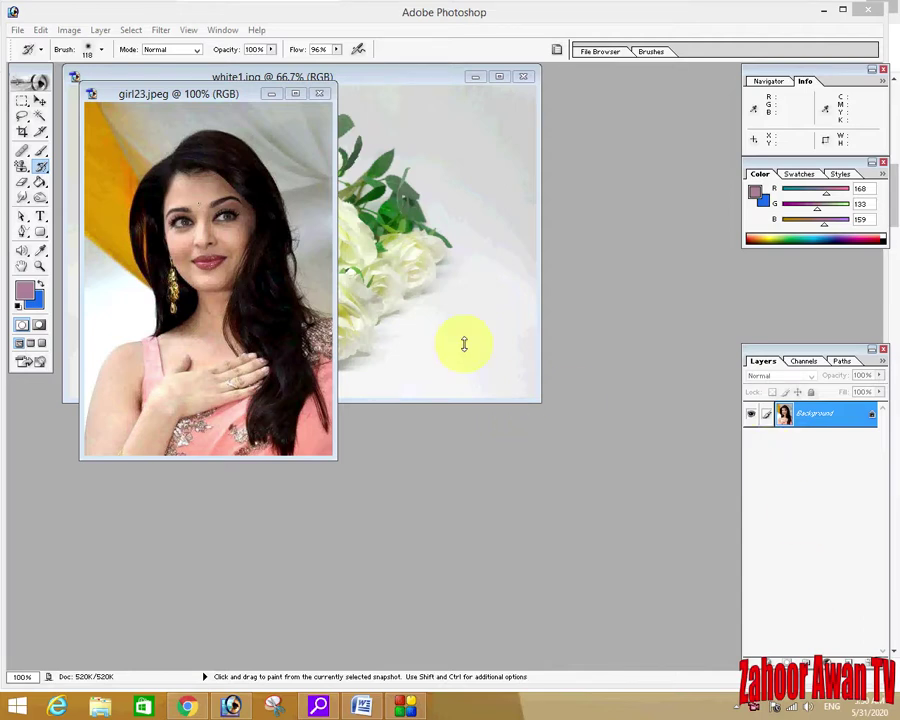
# - Select the Burn Tool from the dodge/burn flyout in the toolbox
pyautogui.click(45, 205)
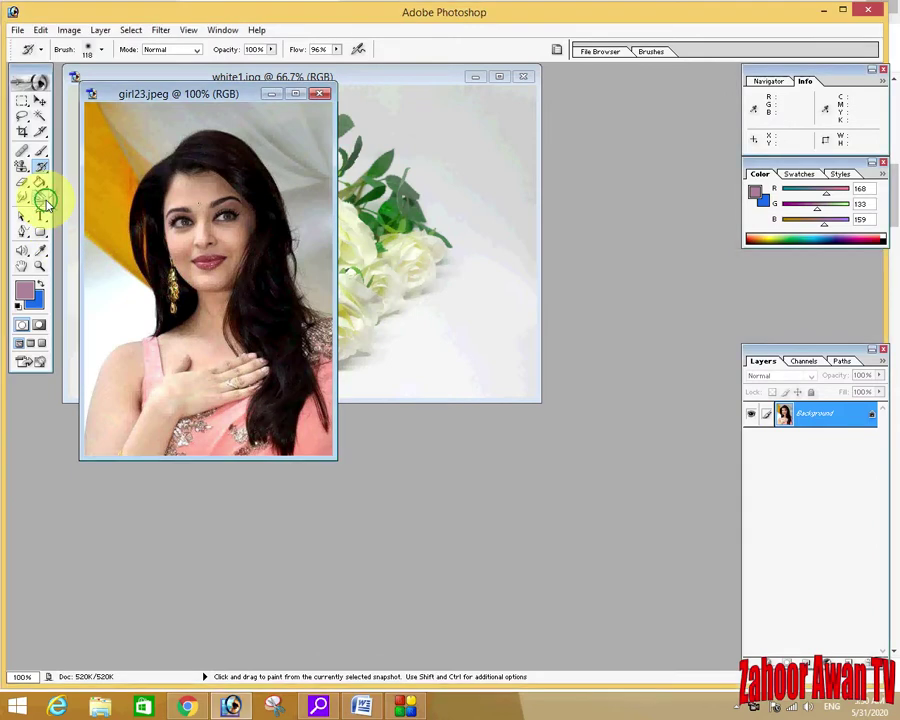
pyautogui.click(43, 201)
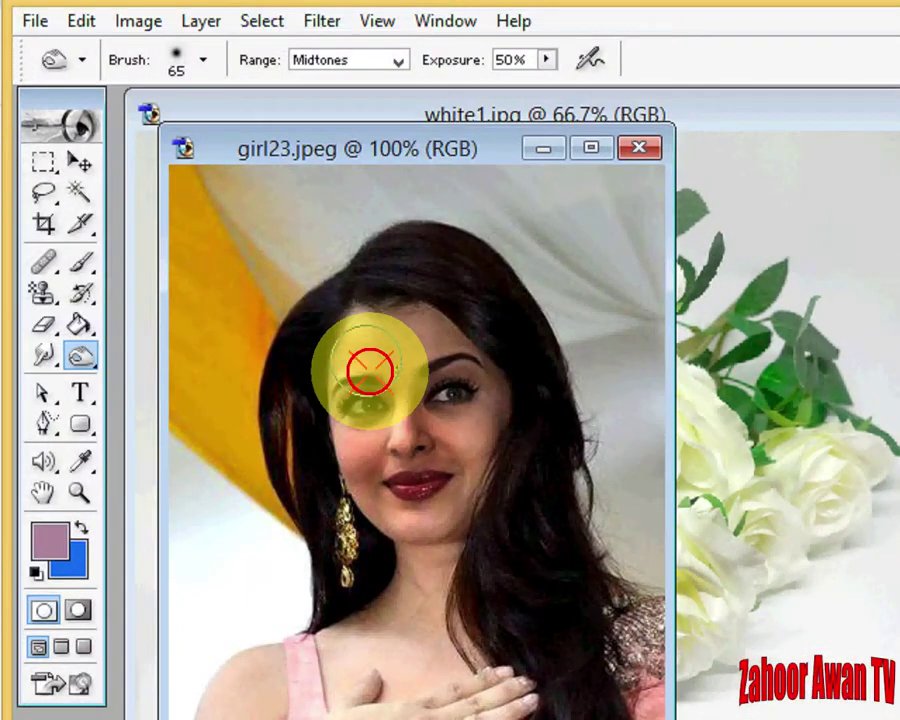
# - Burn the face, chest, upper arm and neck of girl23 at Midtones, 50% exposure
pyautogui.moveTo(370, 372)
pyautogui.mouseDown()
pyautogui.moveTo(425, 355)
pyautogui.moveTo(408, 346)
pyautogui.moveTo(466, 382)
pyautogui.moveTo(457, 462)
pyautogui.mouseUp()
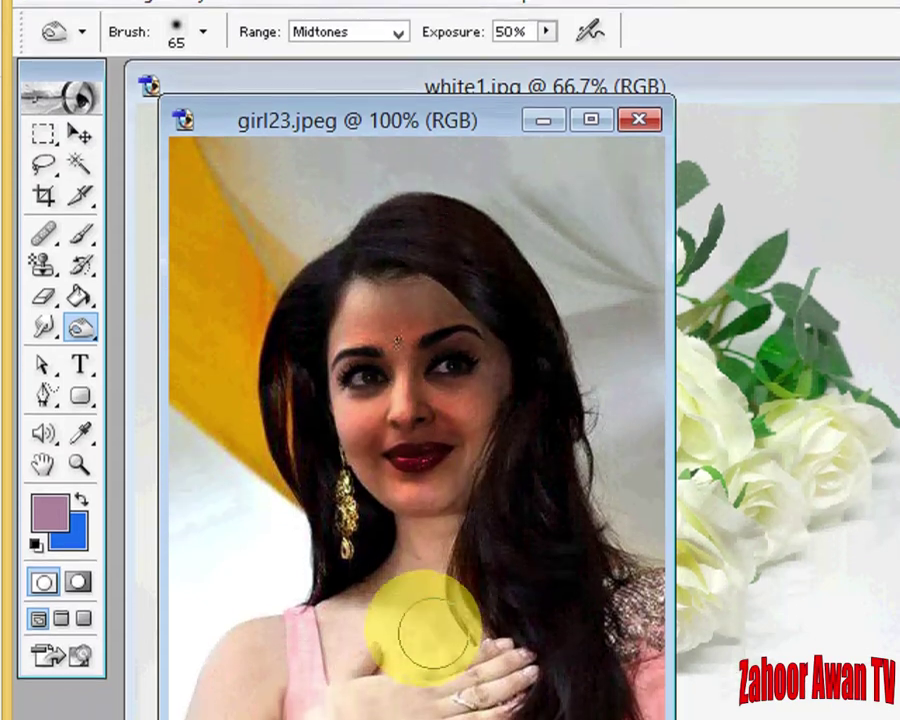
pyautogui.moveTo(412, 583)
pyautogui.mouseDown()
pyautogui.moveTo(405, 565)
pyautogui.moveTo(367, 594)
pyautogui.moveTo(216, 634)
pyautogui.moveTo(216, 694)
pyautogui.moveTo(288, 628)
pyautogui.moveTo(428, 540)
pyautogui.moveTo(327, 532)
pyautogui.moveTo(482, 510)
pyautogui.moveTo(333, 545)
pyautogui.moveTo(478, 529)
pyautogui.moveTo(422, 513)
pyautogui.moveTo(297, 599)
pyautogui.mouseUp()
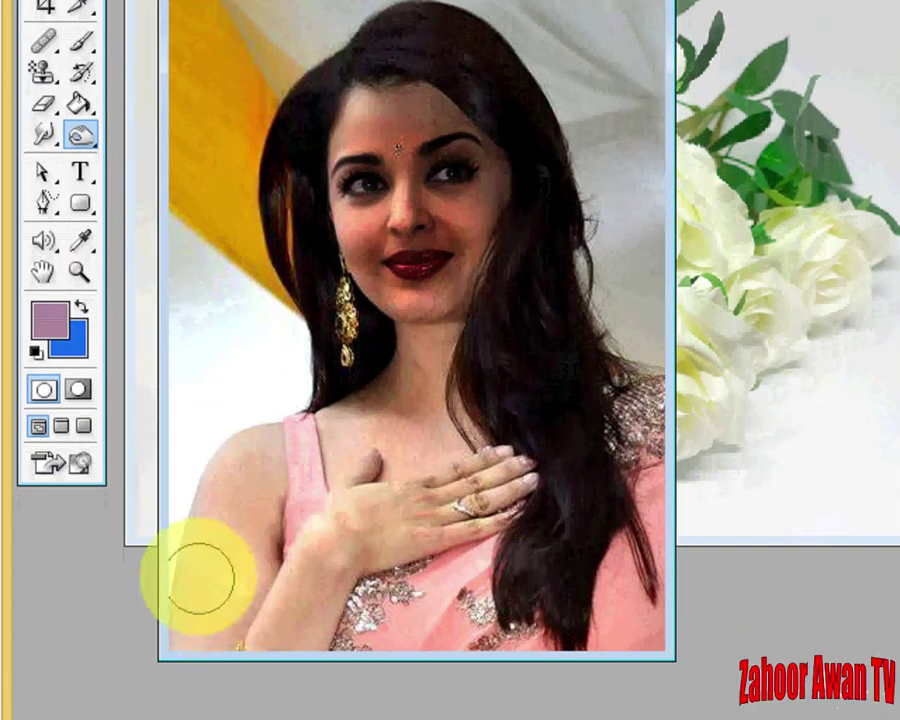
pyautogui.moveTo(200, 578)
pyautogui.mouseDown()
pyautogui.moveTo(241, 498)
pyautogui.moveTo(246, 578)
pyautogui.moveTo(263, 603)
pyautogui.moveTo(301, 567)
pyautogui.moveTo(387, 516)
pyautogui.moveTo(512, 488)
pyautogui.moveTo(426, 472)
pyautogui.moveTo(329, 476)
pyautogui.moveTo(390, 420)
pyautogui.moveTo(399, 397)
pyautogui.mouseUp()
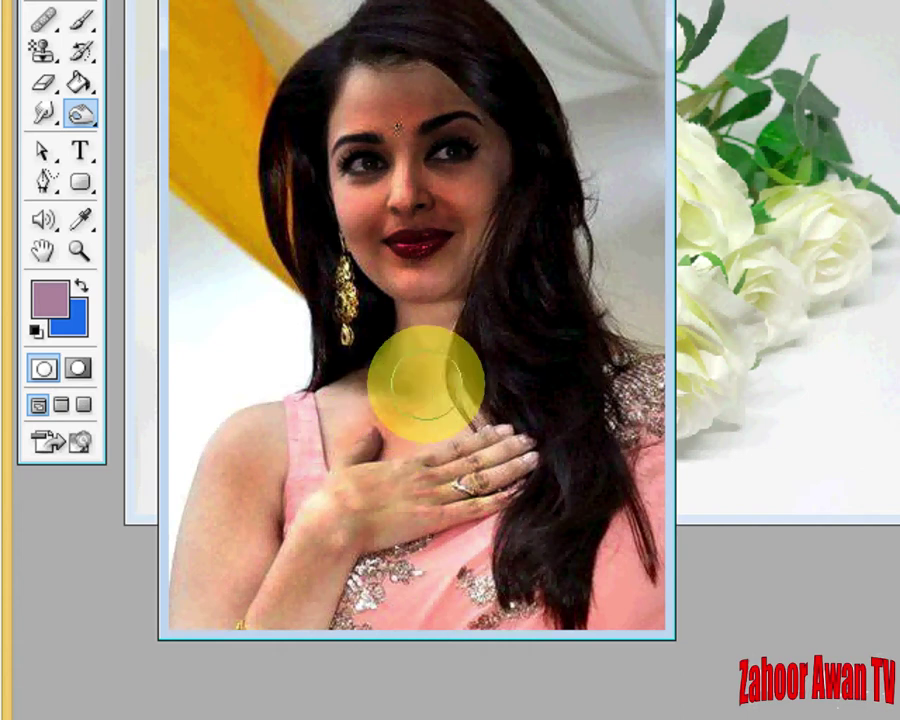
pyautogui.moveTo(425, 333); pyautogui.dragTo(345, 410)
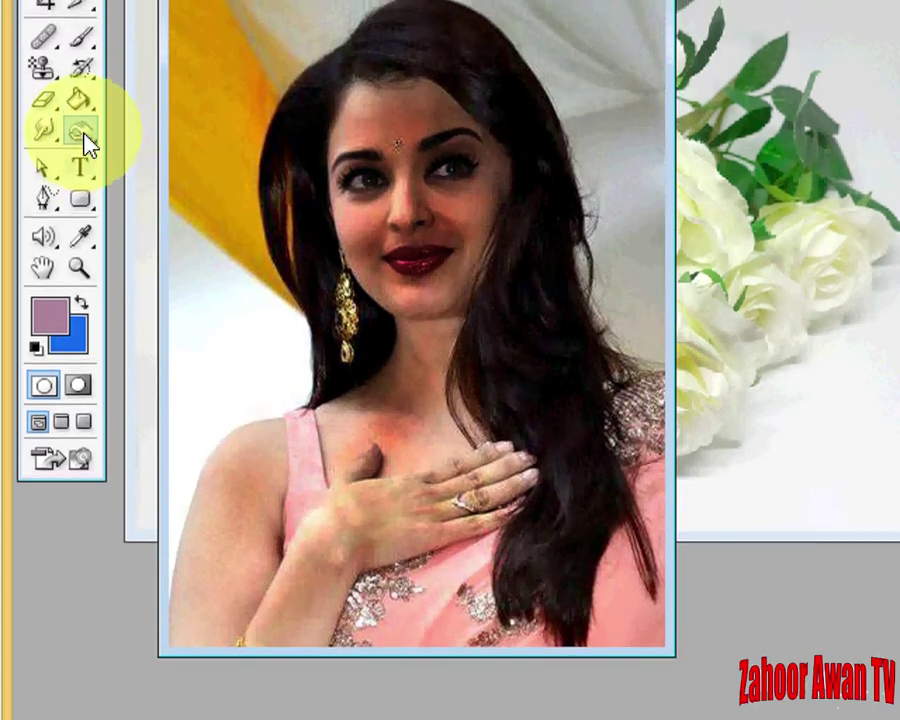
# - Switch to the Dodge Tool and lighten the woman's lips, cheeks and face
pyautogui.click(82, 125)
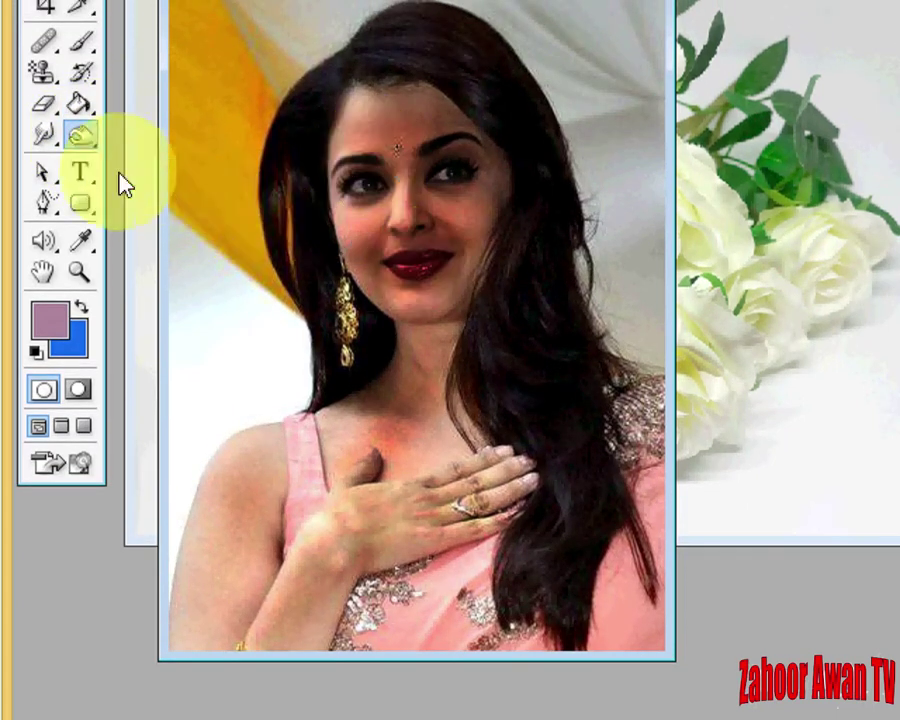
pyautogui.moveTo(80, 145); pyautogui.dragTo(168, 150)
pyautogui.click(168, 150)
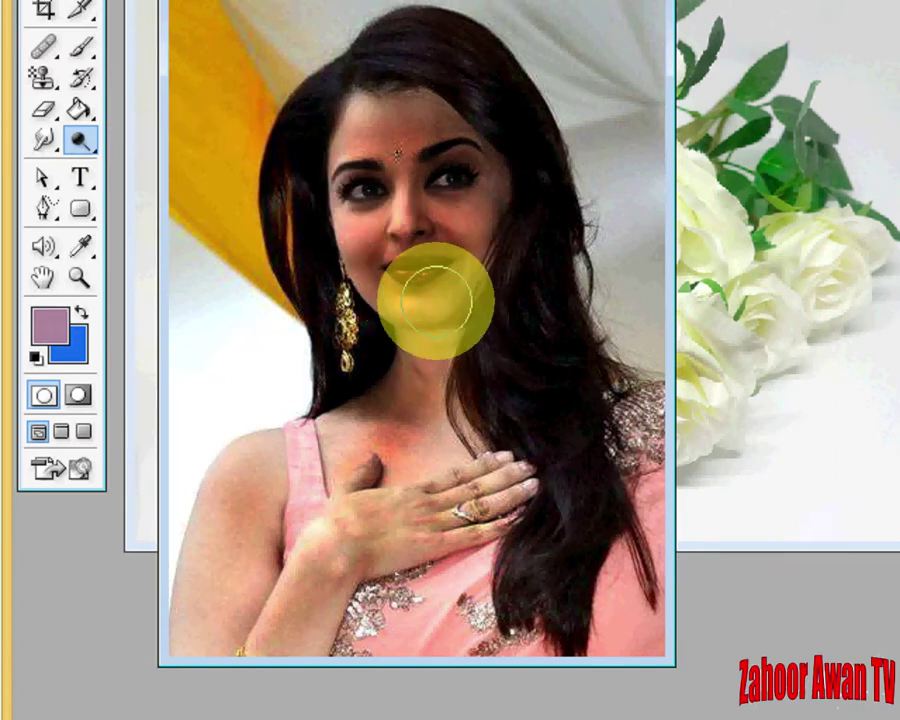
pyautogui.moveTo(435, 300)
pyautogui.mouseDown()
pyautogui.moveTo(400, 300)
pyautogui.moveTo(426, 245)
pyautogui.mouseUp()
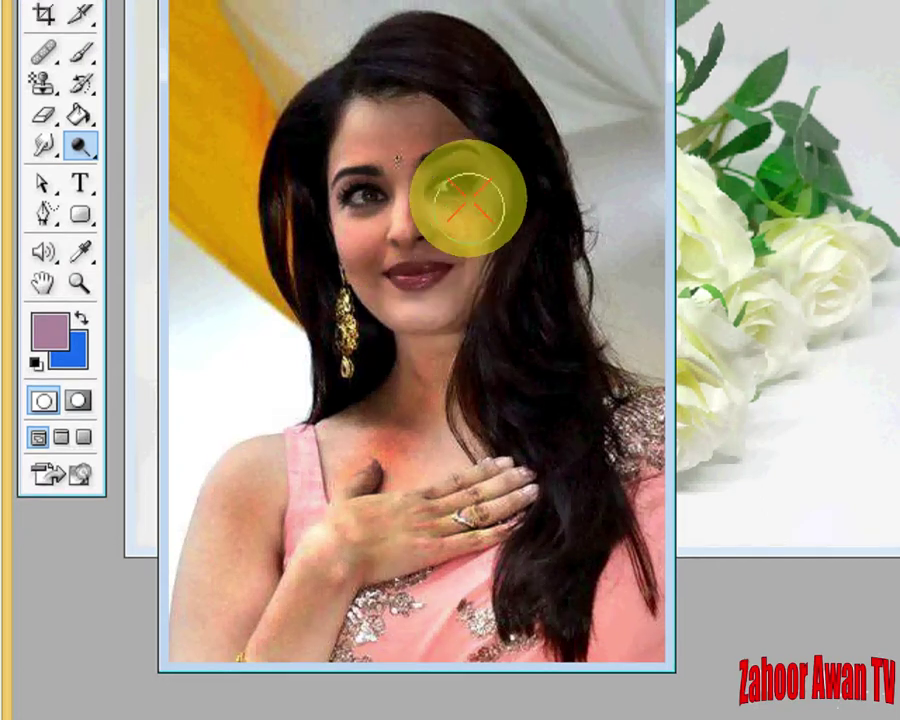
pyautogui.moveTo(468, 200)
pyautogui.mouseDown()
pyautogui.moveTo(406, 237)
pyautogui.moveTo(478, 201)
pyautogui.moveTo(372, 135)
pyautogui.moveTo(368, 250)
pyautogui.moveTo(436, 315)
pyautogui.moveTo(472, 191)
pyautogui.moveTo(458, 267)
pyautogui.moveTo(374, 455)
pyautogui.moveTo(388, 402)
pyautogui.moveTo(227, 639)
pyautogui.moveTo(237, 456)
pyautogui.moveTo(413, 448)
pyautogui.moveTo(398, 352)
pyautogui.moveTo(414, 261)
pyautogui.moveTo(452, 158)
pyautogui.moveTo(346, 145)
pyautogui.moveTo(346, 271)
pyautogui.moveTo(424, 378)
pyautogui.moveTo(420, 455)
pyautogui.moveTo(360, 440)
pyautogui.moveTo(405, 487)
pyautogui.mouseUp()
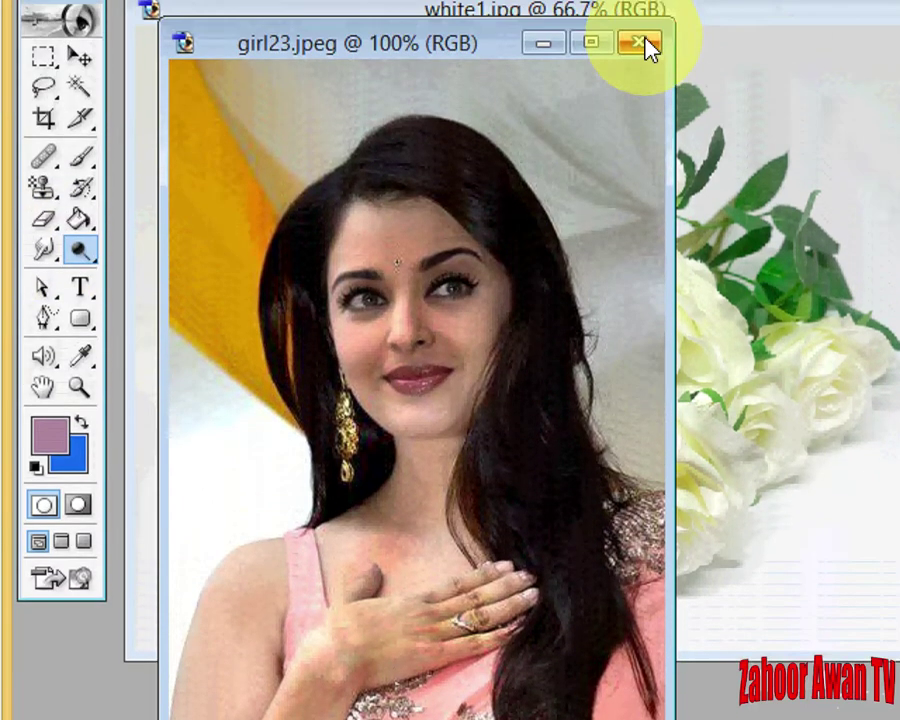
# - Close girl23.jpeg without saving and set the Sponge Tool to Saturate mode
pyautogui.click(640, 88)
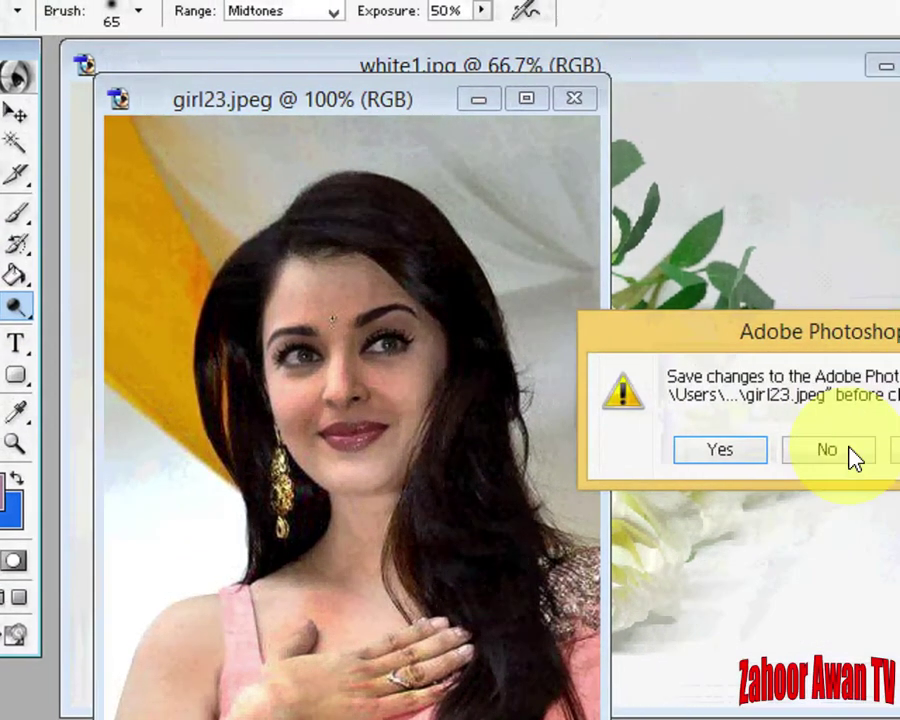
pyautogui.click(888, 437)
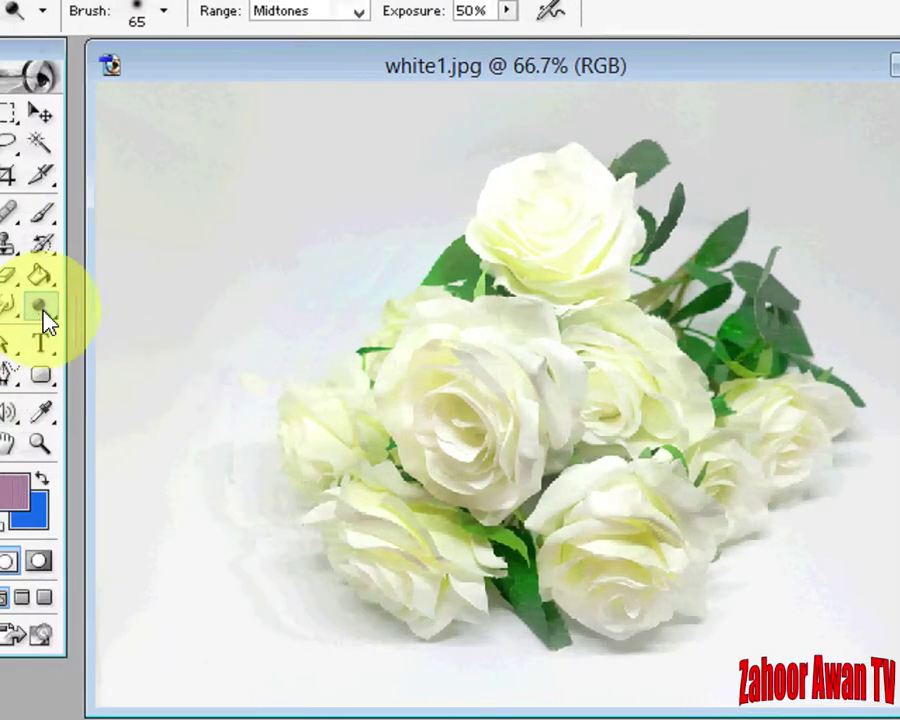
pyautogui.click(53, 306)
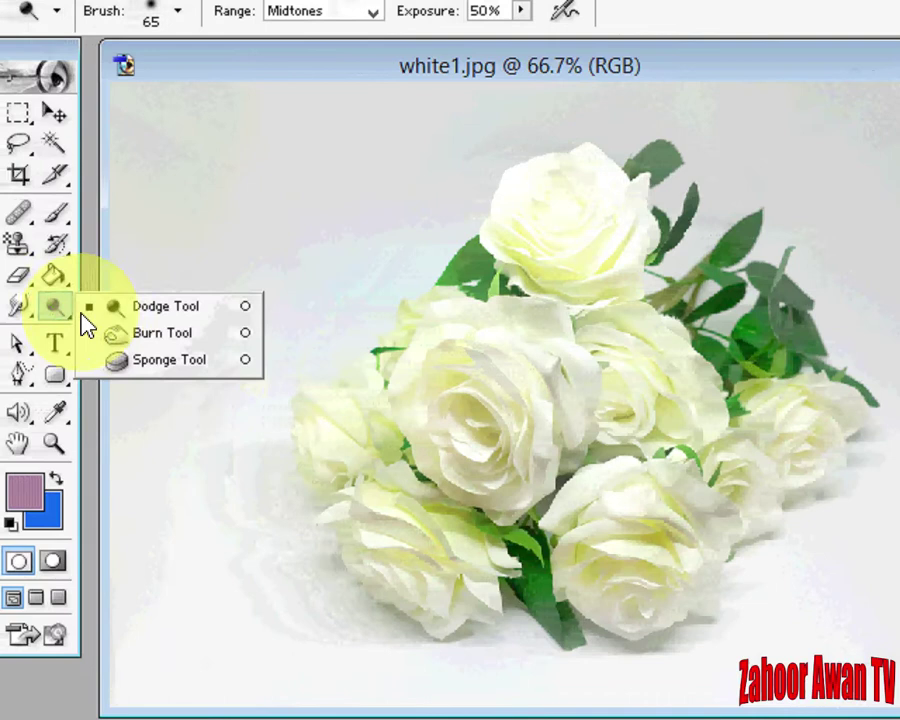
pyautogui.click(172, 374)
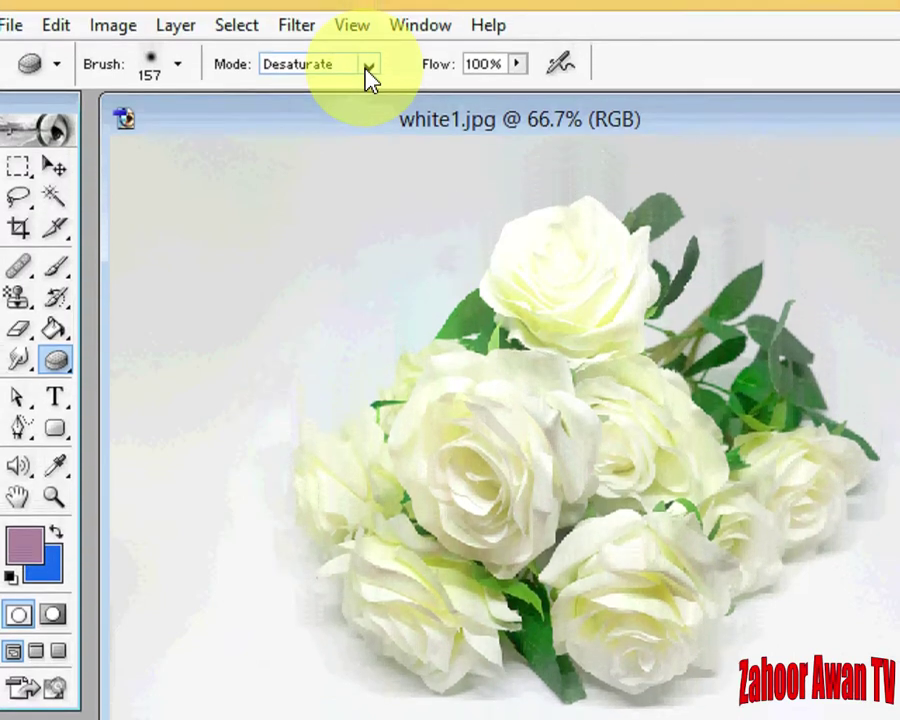
pyautogui.click(368, 85)
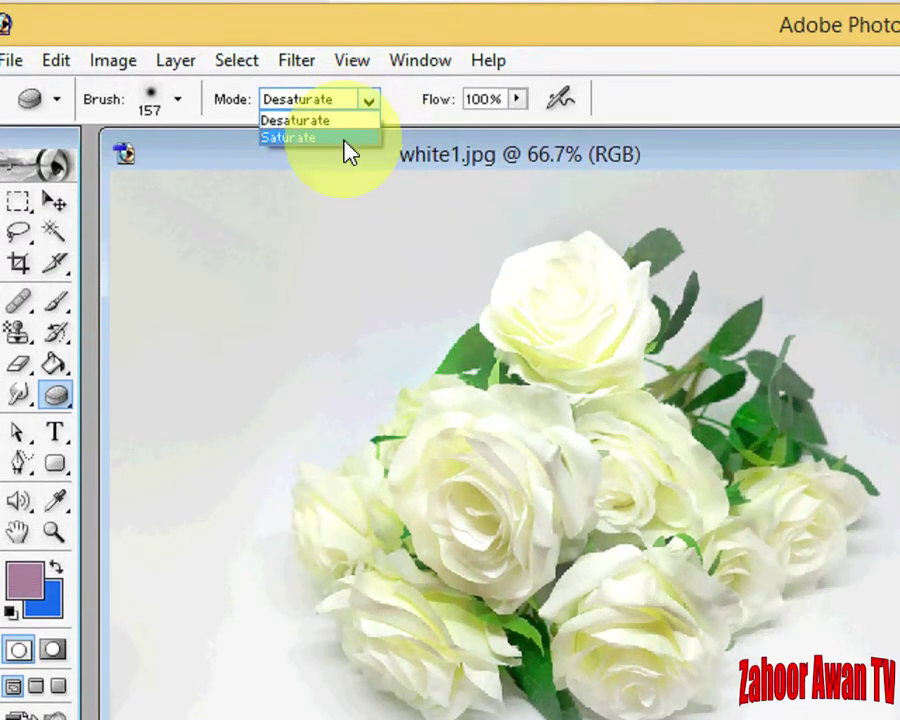
pyautogui.click(350, 139)
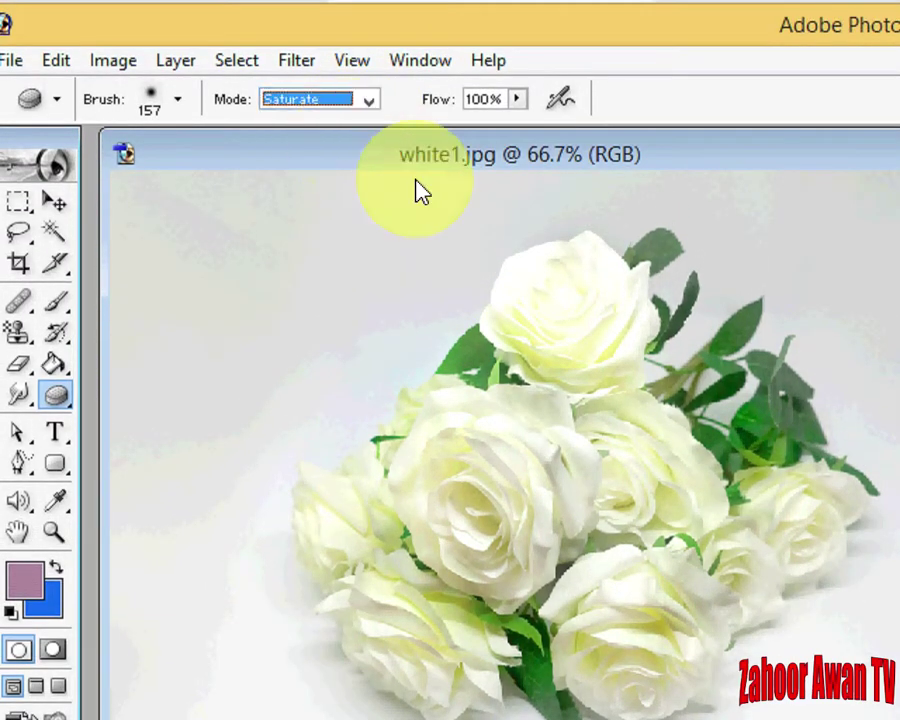
pyautogui.click(555, 427)
# - Brush the Saturate sponge across the white roses to give them a stronger yellow tint
pyautogui.moveTo(555, 427)
pyautogui.mouseDown()
pyautogui.moveTo(512, 500)
pyautogui.moveTo(436, 566)
pyautogui.moveTo(426, 444)
pyautogui.moveTo(478, 492)
pyautogui.moveTo(478, 613)
pyautogui.moveTo(454, 555)
pyautogui.moveTo(629, 603)
pyautogui.moveTo(628, 637)
pyautogui.moveTo(746, 505)
pyautogui.moveTo(663, 573)
pyautogui.moveTo(653, 633)
pyautogui.moveTo(588, 627)
pyautogui.moveTo(366, 526)
pyautogui.moveTo(331, 412)
pyautogui.moveTo(446, 354)
pyautogui.moveTo(597, 196)
pyautogui.moveTo(573, 235)
pyautogui.moveTo(559, 288)
pyautogui.moveTo(688, 402)
pyautogui.moveTo(716, 470)
pyautogui.moveTo(764, 416)
pyautogui.moveTo(722, 444)
pyautogui.moveTo(704, 432)
pyautogui.moveTo(731, 301)
pyautogui.moveTo(745, 388)
pyautogui.moveTo(639, 201)
pyautogui.moveTo(756, 340)
pyautogui.moveTo(753, 317)
pyautogui.moveTo(779, 357)
pyautogui.moveTo(608, 158)
pyautogui.moveTo(622, 187)
pyautogui.moveTo(395, 285)
pyautogui.moveTo(430, 256)
pyautogui.moveTo(465, 618)
pyautogui.moveTo(508, 520)
pyautogui.moveTo(516, 569)
pyautogui.moveTo(311, 418)
pyautogui.moveTo(305, 388)
pyautogui.moveTo(516, 418)
pyautogui.moveTo(438, 412)
pyautogui.moveTo(603, 532)
pyautogui.moveTo(585, 573)
pyautogui.moveTo(652, 478)
pyautogui.moveTo(745, 428)
pyautogui.moveTo(639, 458)
pyautogui.moveTo(707, 281)
pyautogui.moveTo(516, 155)
pyautogui.moveTo(321, 335)
pyautogui.moveTo(285, 462)
pyautogui.moveTo(550, 422)
pyautogui.moveTo(705, 380)
pyautogui.mouseUp()
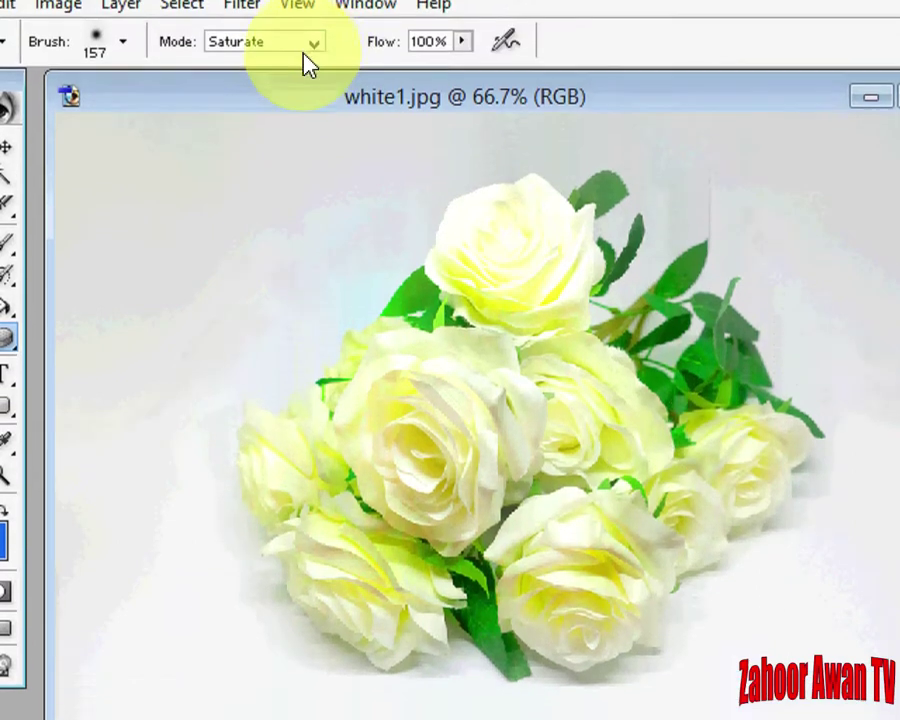
pyautogui.click(314, 73)
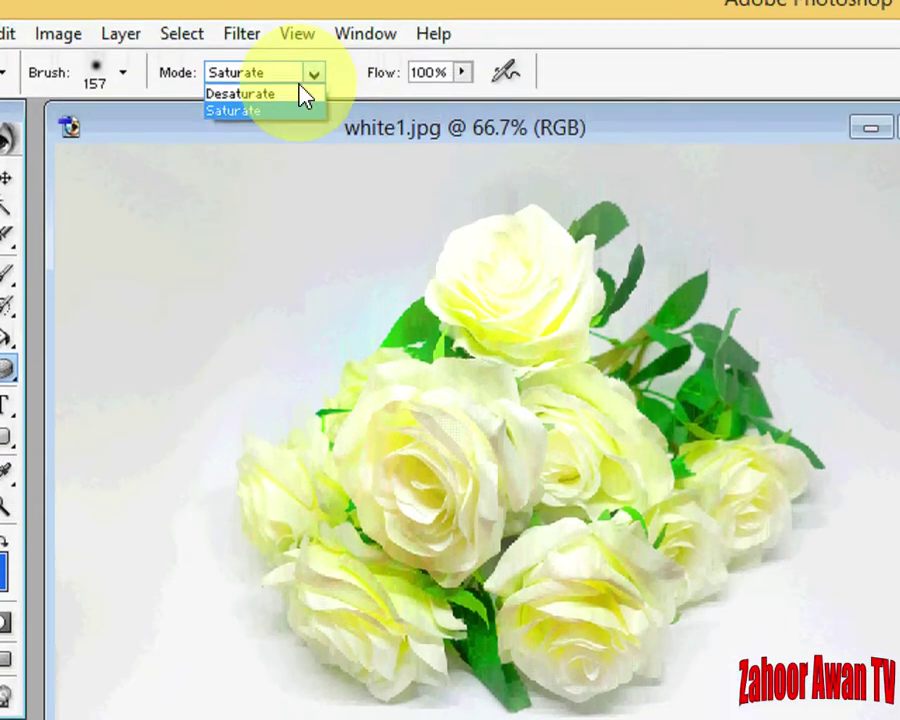
# - Switch the sponge to Desaturate and brush down over the top and central roses
pyautogui.click(300, 94)
pyautogui.click(523, 301)
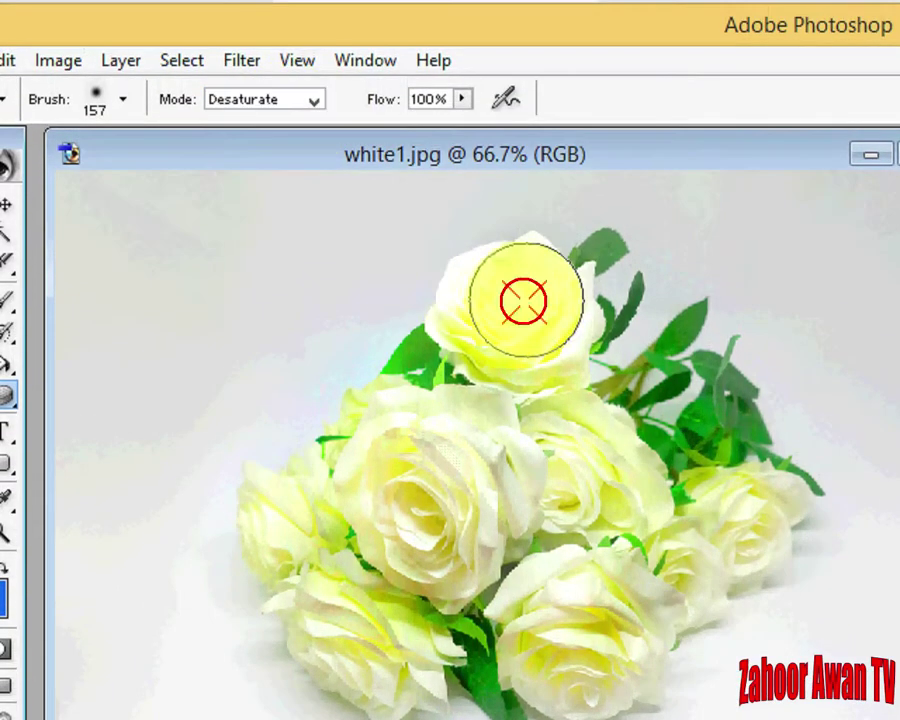
pyautogui.moveTo(523, 301)
pyautogui.mouseDown()
pyautogui.moveTo(422, 502)
pyautogui.moveTo(418, 538)
pyautogui.moveTo(639, 532)
pyautogui.moveTo(552, 333)
pyautogui.moveTo(713, 372)
pyautogui.moveTo(760, 488)
pyautogui.moveTo(663, 402)
pyautogui.moveTo(589, 651)
pyautogui.moveTo(406, 527)
pyautogui.moveTo(607, 621)
pyautogui.moveTo(475, 617)
pyautogui.moveTo(295, 542)
pyautogui.moveTo(442, 327)
pyautogui.moveTo(320, 440)
pyautogui.moveTo(669, 321)
pyautogui.moveTo(633, 478)
pyautogui.moveTo(452, 277)
pyautogui.moveTo(625, 530)
pyautogui.moveTo(281, 466)
pyautogui.moveTo(593, 569)
pyautogui.moveTo(448, 217)
pyautogui.moveTo(722, 390)
pyautogui.moveTo(368, 428)
pyautogui.moveTo(518, 532)
pyautogui.mouseUp()
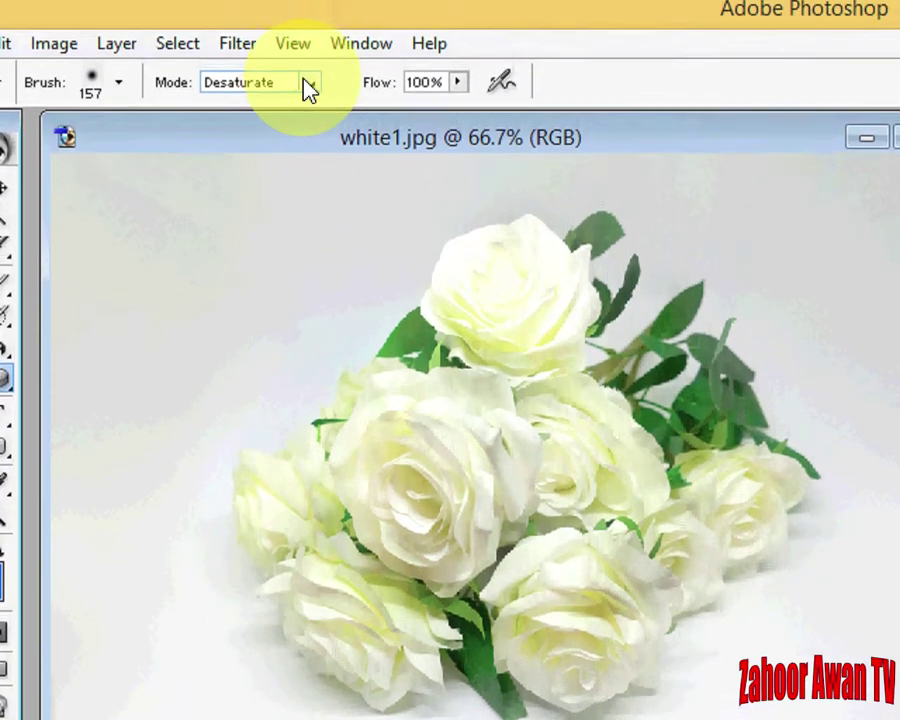
# - Set the sponge back to Saturate and brush across the central roses and stems
pyautogui.click(307, 60)
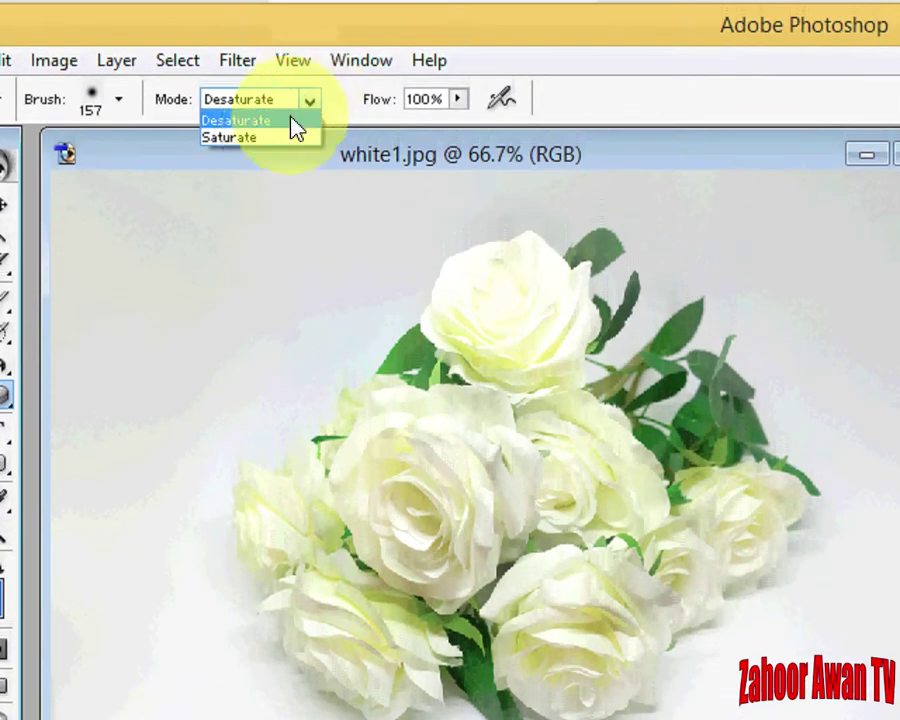
pyautogui.click(284, 138)
pyautogui.moveTo(410, 440)
pyautogui.mouseDown()
pyautogui.moveTo(510, 590)
pyautogui.moveTo(480, 432)
pyautogui.moveTo(362, 510)
pyautogui.moveTo(612, 478)
pyautogui.moveTo(526, 416)
pyautogui.moveTo(718, 527)
pyautogui.moveTo(450, 304)
pyautogui.moveTo(540, 230)
pyautogui.moveTo(369, 418)
pyautogui.moveTo(552, 672)
pyautogui.mouseUp()
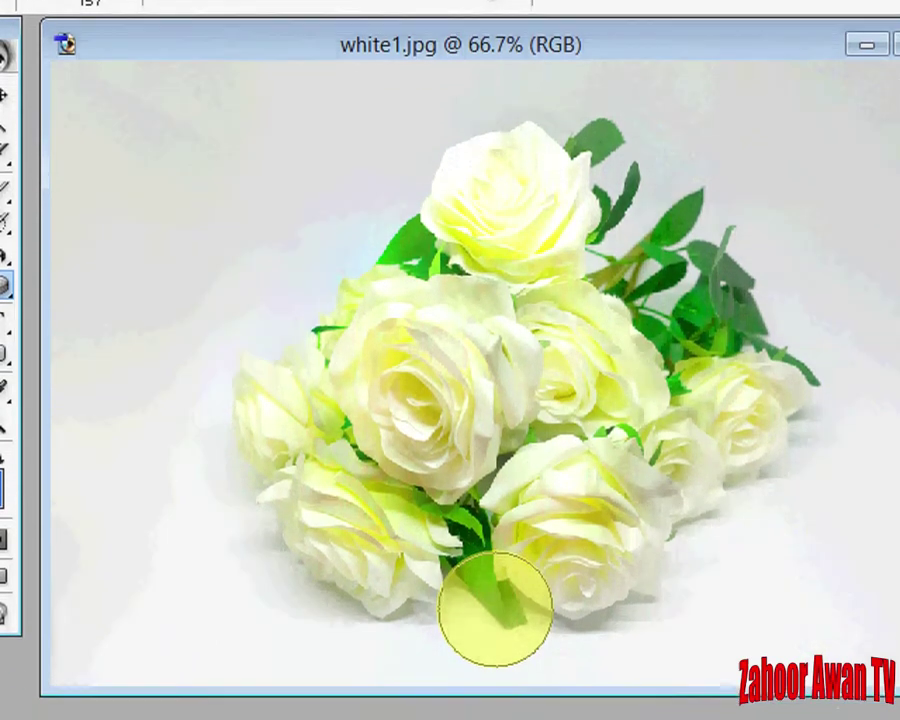